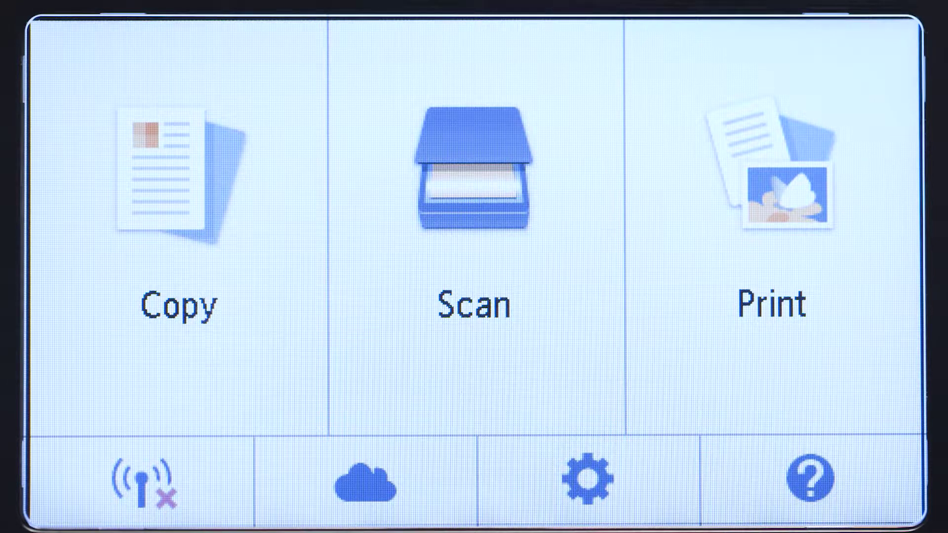
Step: On the printer, choose WPS (Push button method) under LAN settings > Wireless LAN setup and acknowledge the prompt
left_click(141, 480)
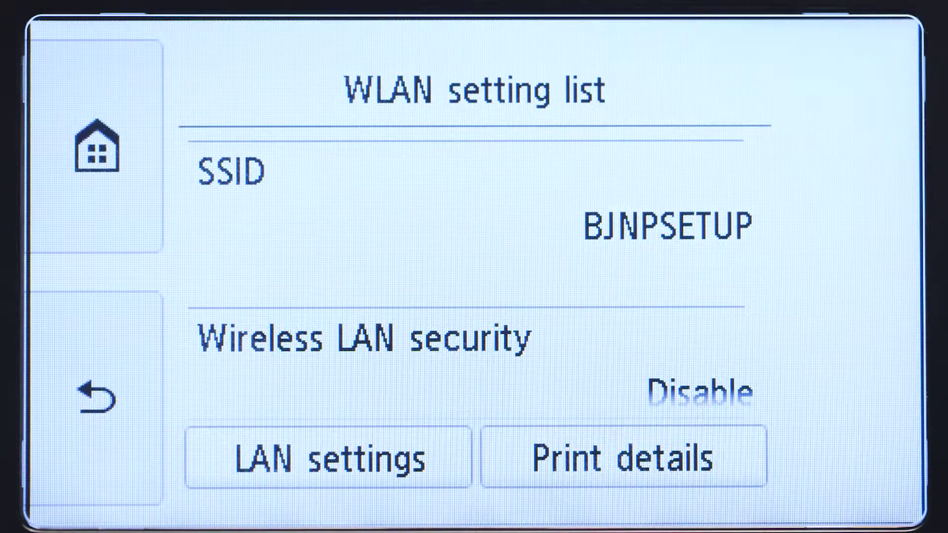
left_click(306, 457)
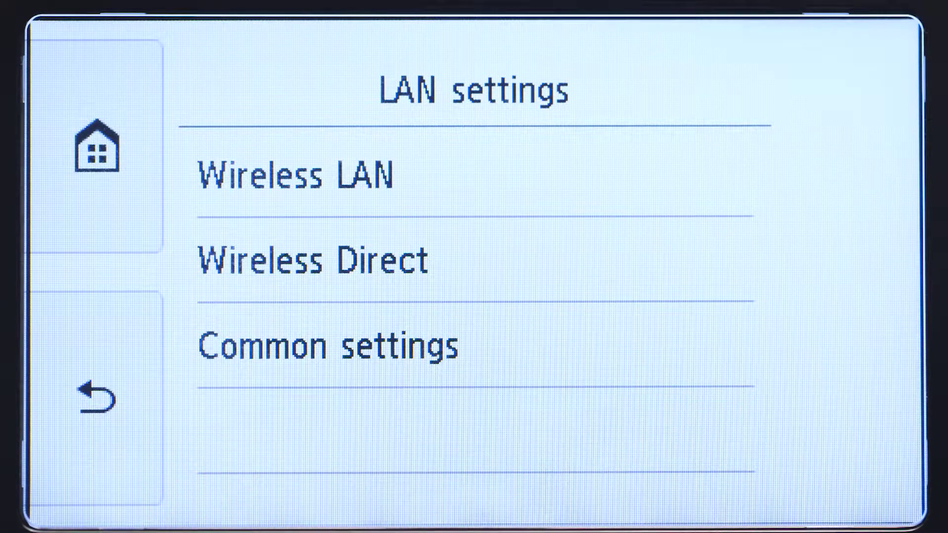
left_click(261, 167)
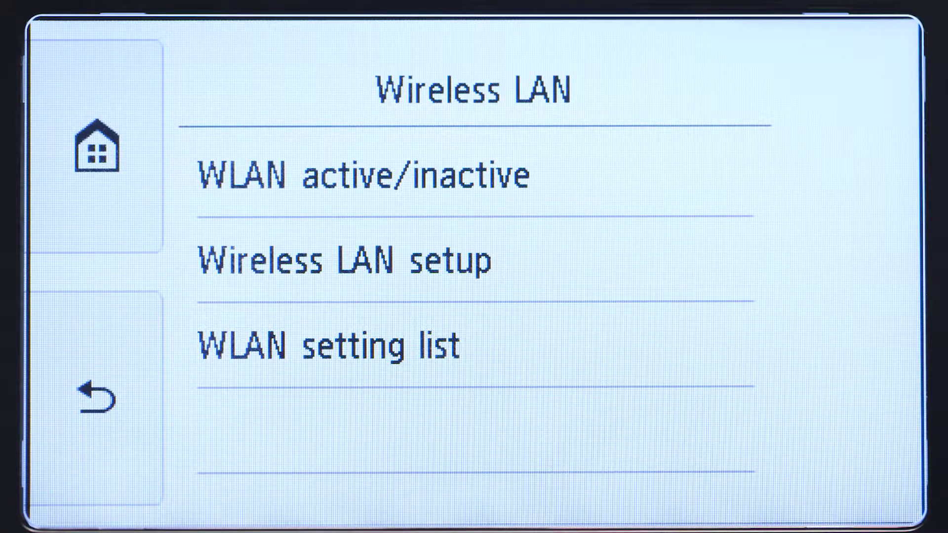
left_click(306, 259)
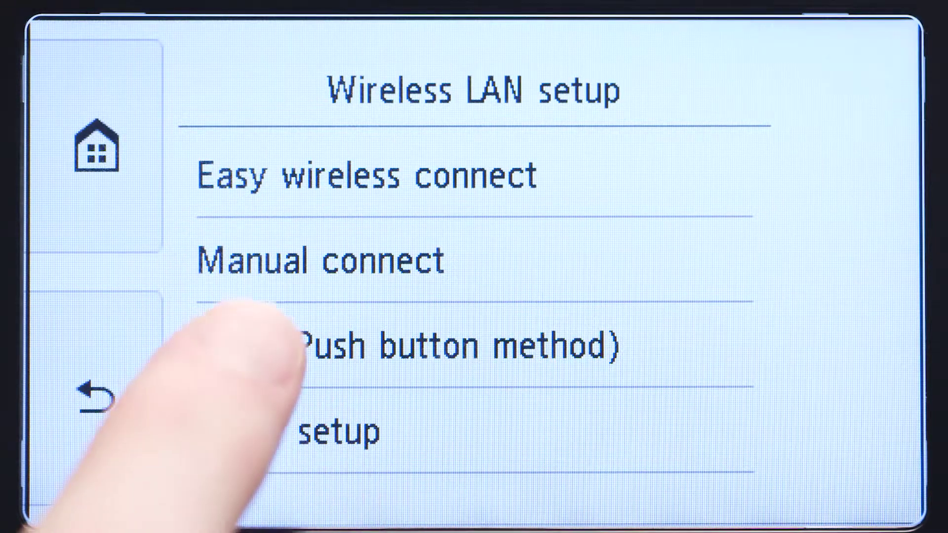
left_click(276, 345)
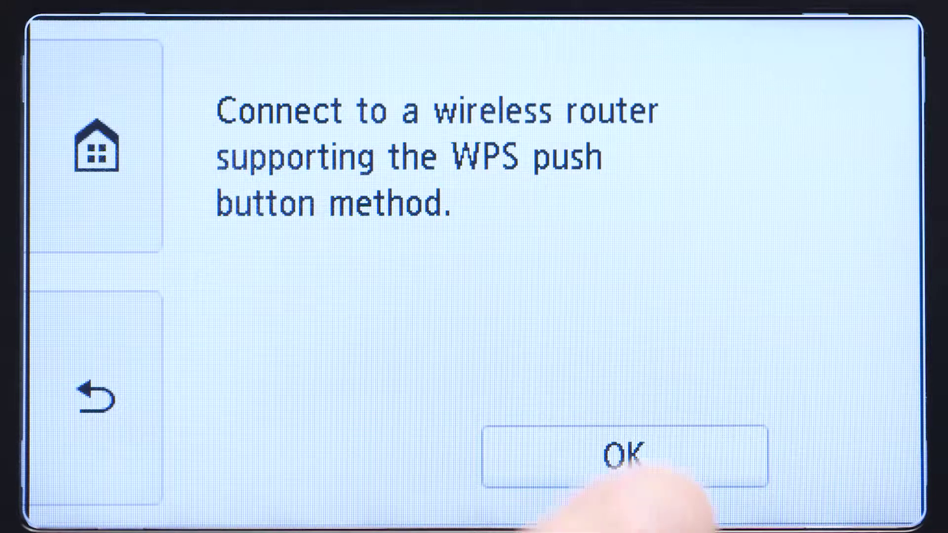
left_click(617, 454)
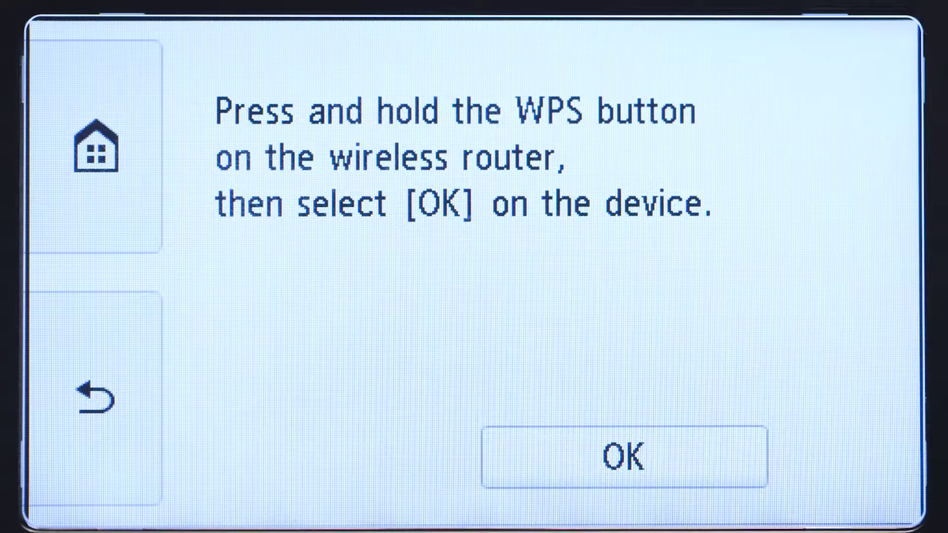
Step: Confirm the router's WPS button was pressed and dismiss the 'Connected to the wireless router' message
left_click(624, 457)
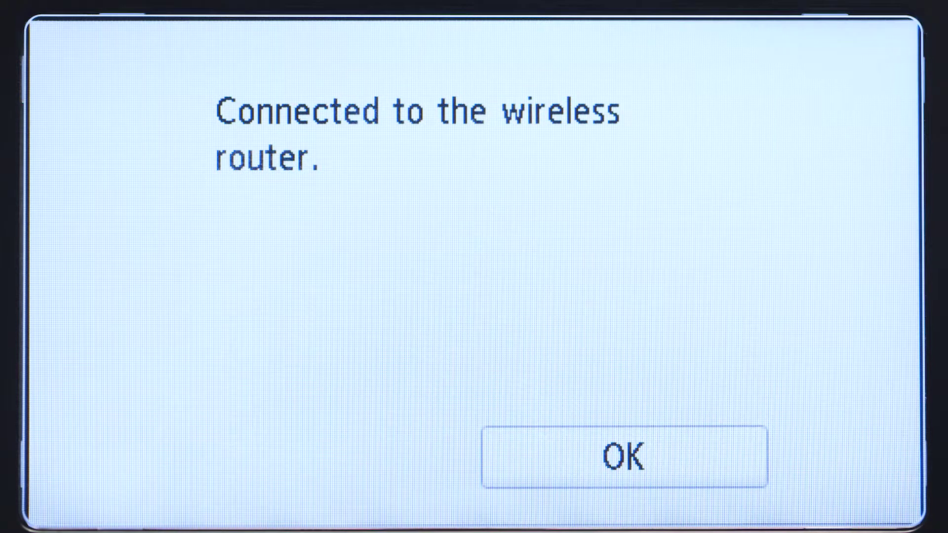
left_click(617, 456)
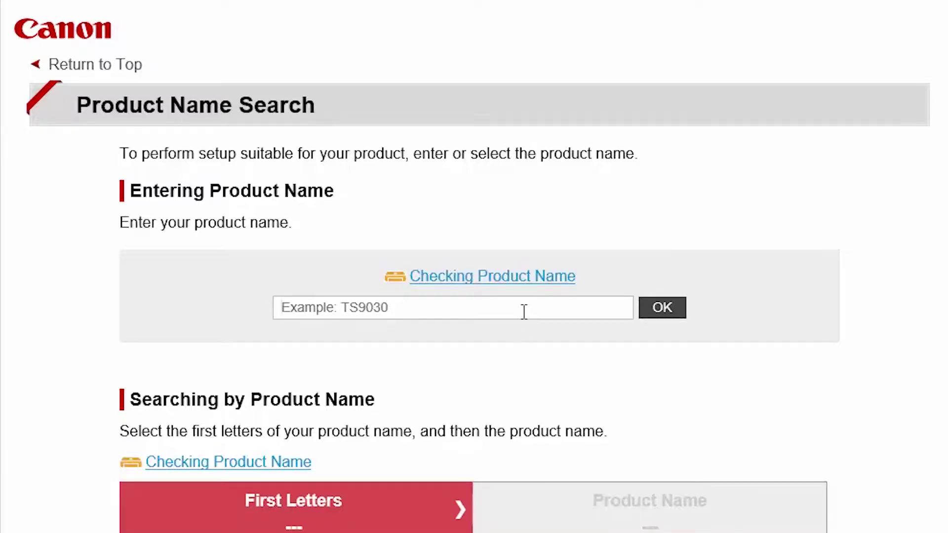
Step: Search the Canon setup site for TS6020 and download its macOS 10.10–10.12 setup file
type("TS60")
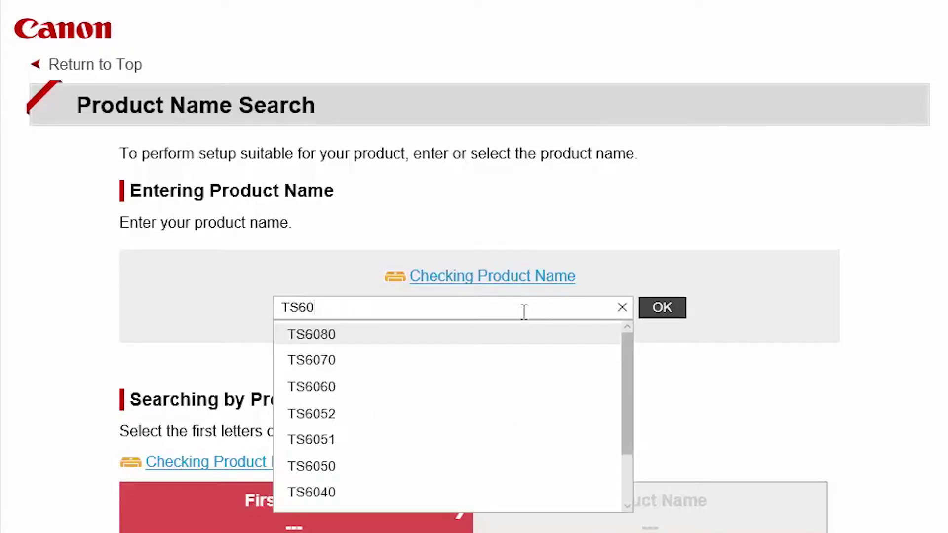
type("20")
left_click(526, 339)
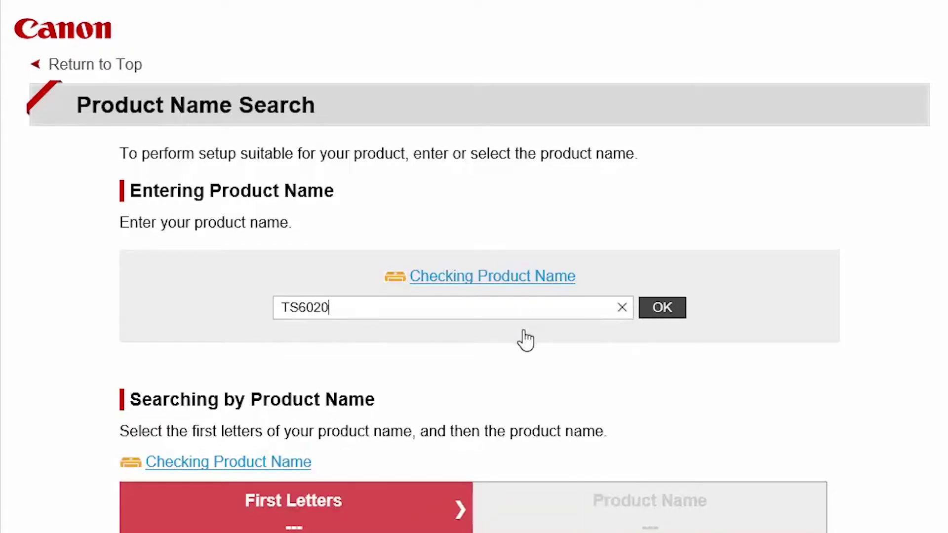
left_click(652, 312)
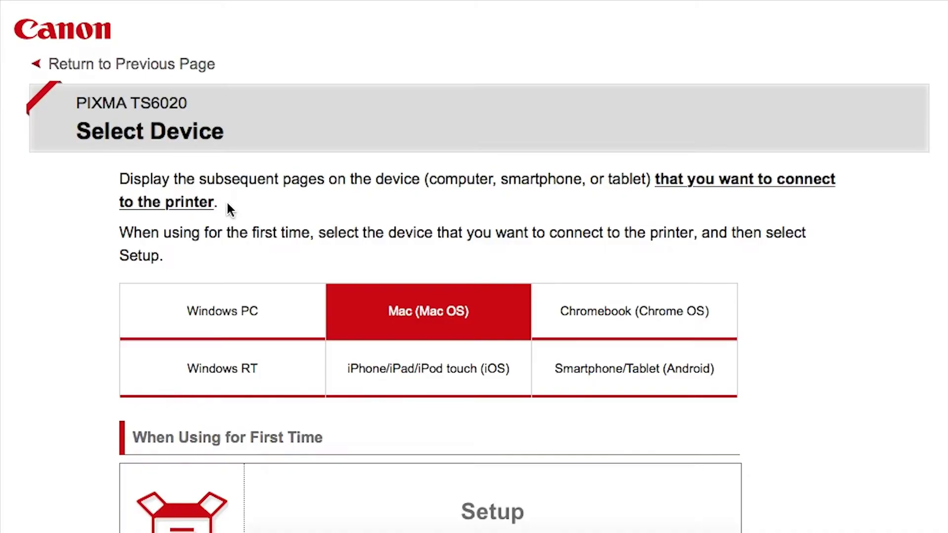
scroll(226, 198, "down", 5)
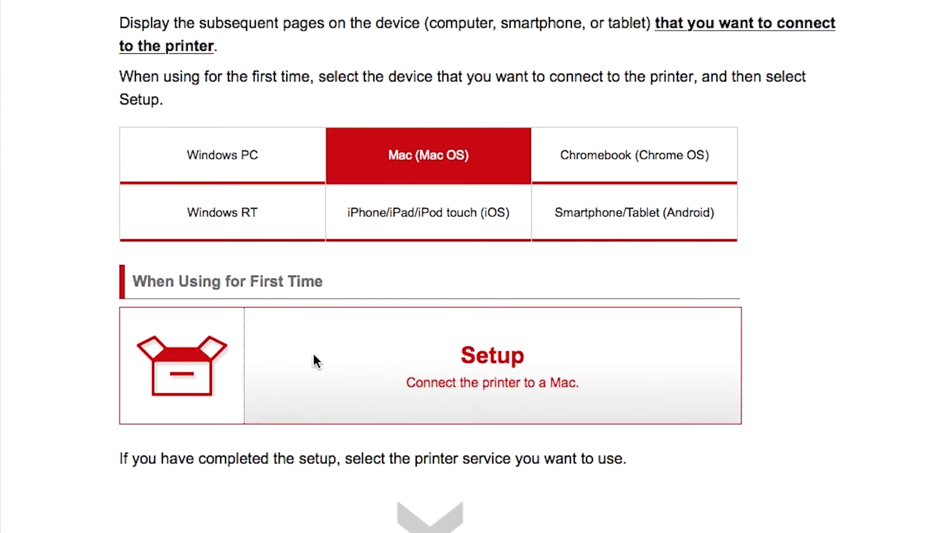
left_click(316, 361)
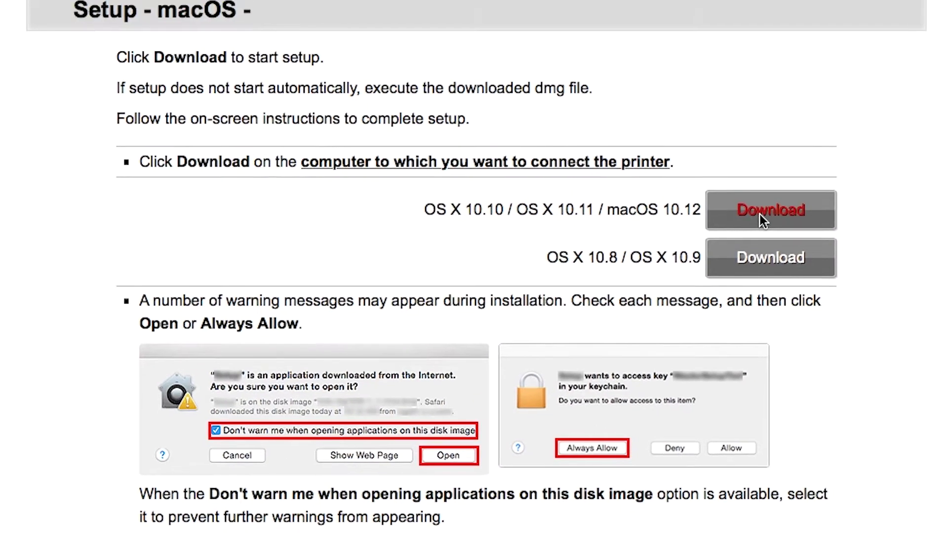
left_click(759, 214)
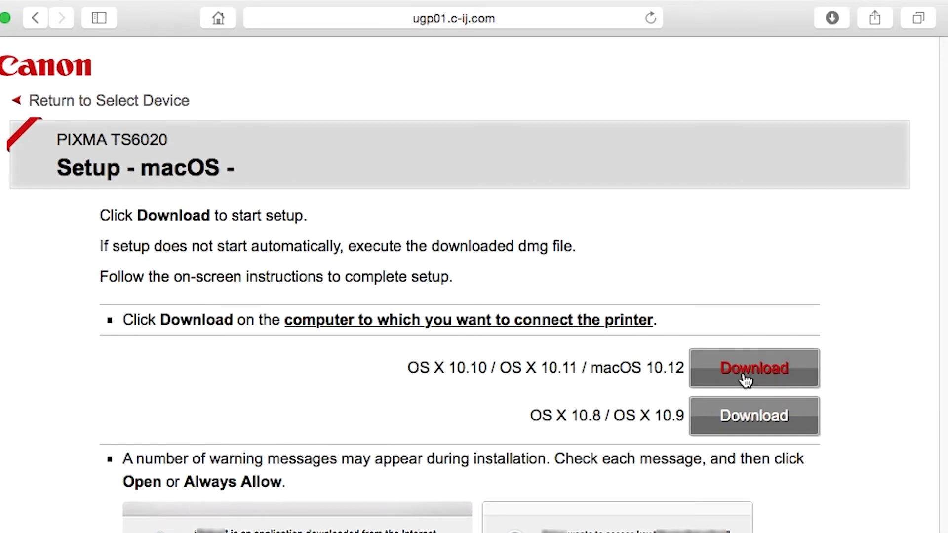
Step: Open the downloaded Setup app and install its helper tool using the administrator password
left_click(832, 26)
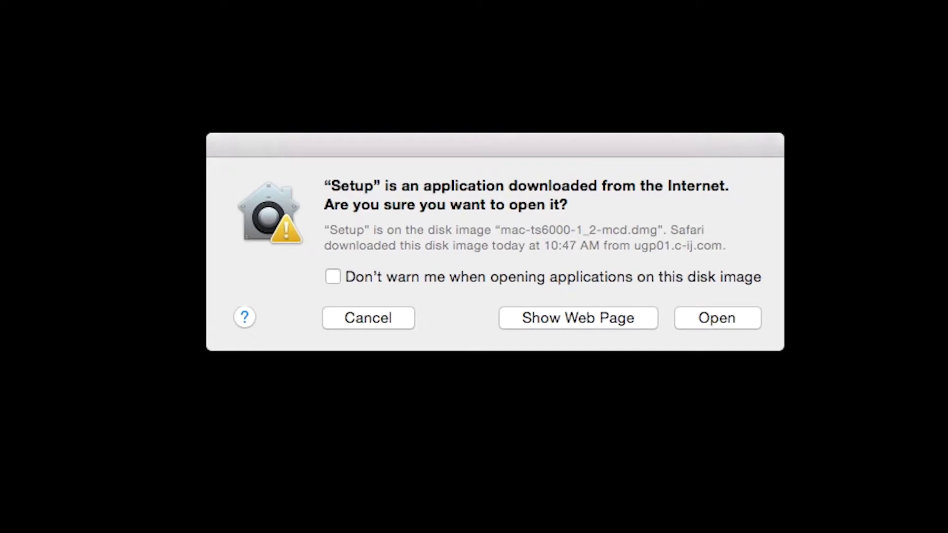
left_click(706, 323)
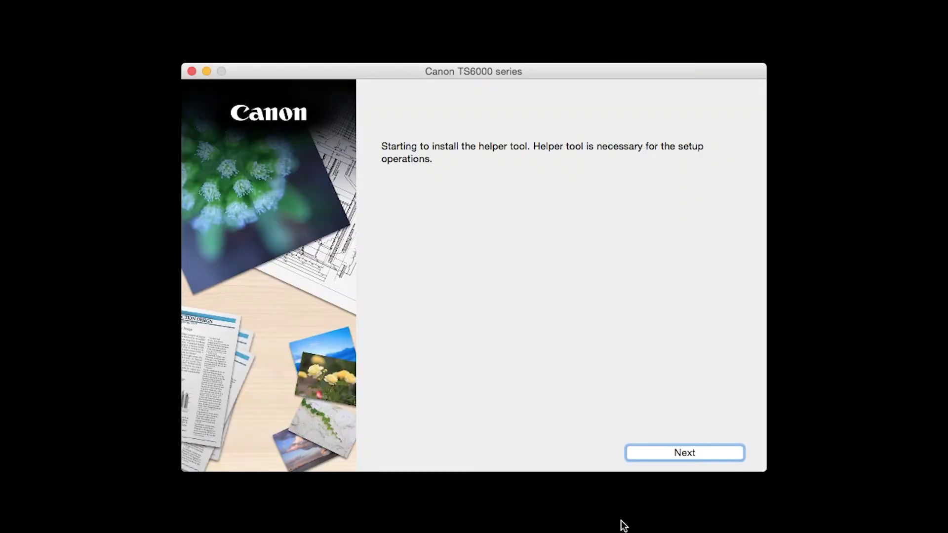
left_click(646, 452)
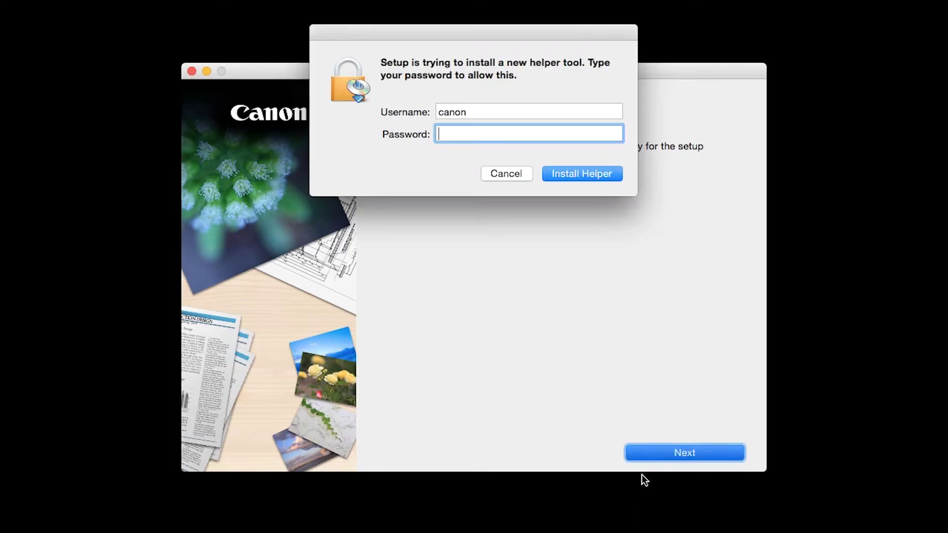
type("********")
left_click(590, 171)
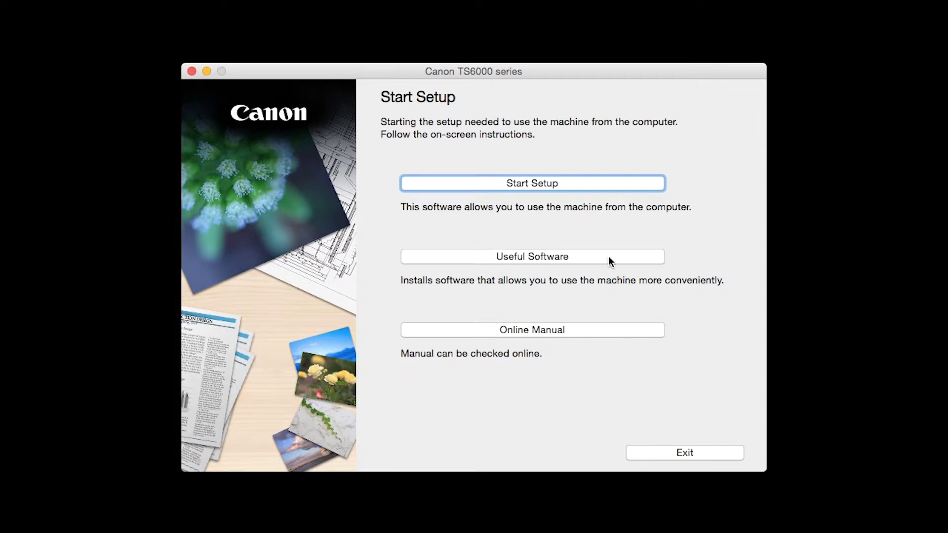
Step: Start setup, choose United States, accept the License Agreement and agree to the Extended Survey Program
left_click(595, 185)
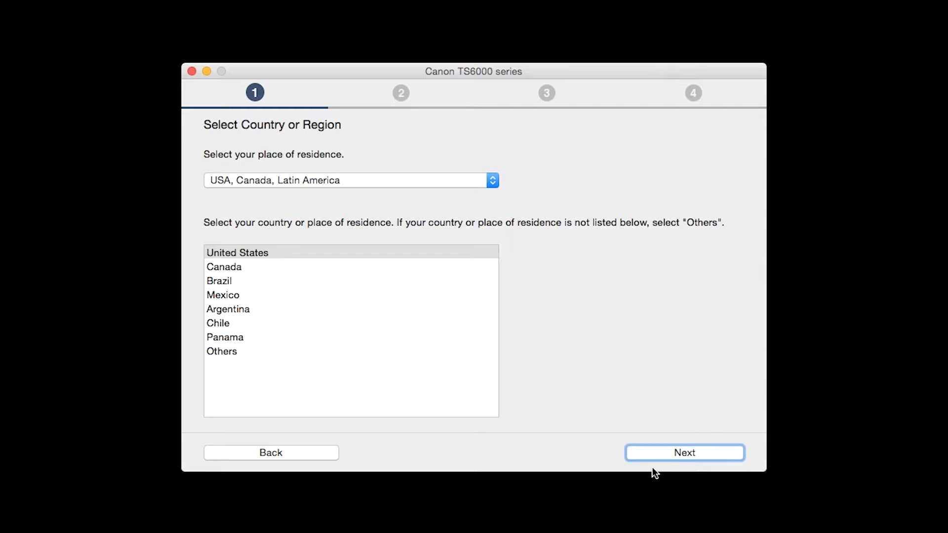
left_click(347, 255)
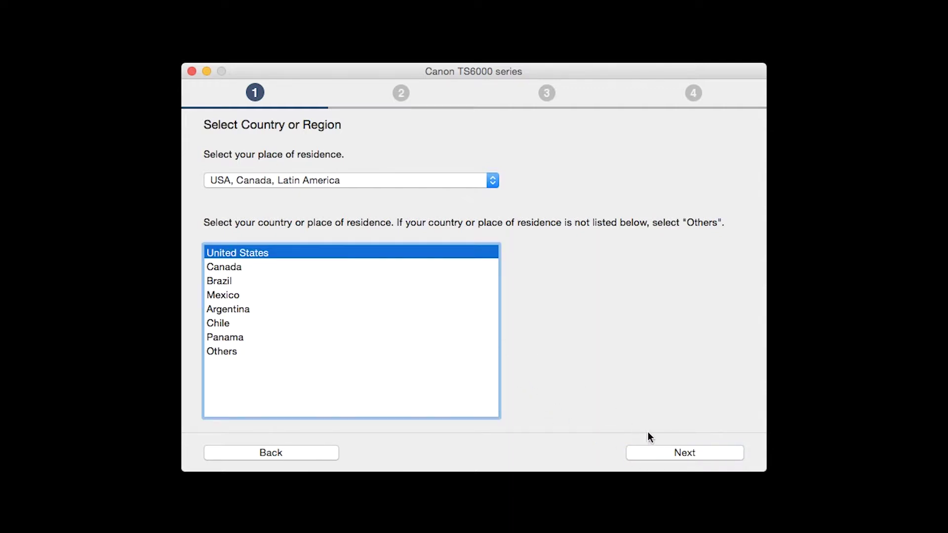
left_click(663, 450)
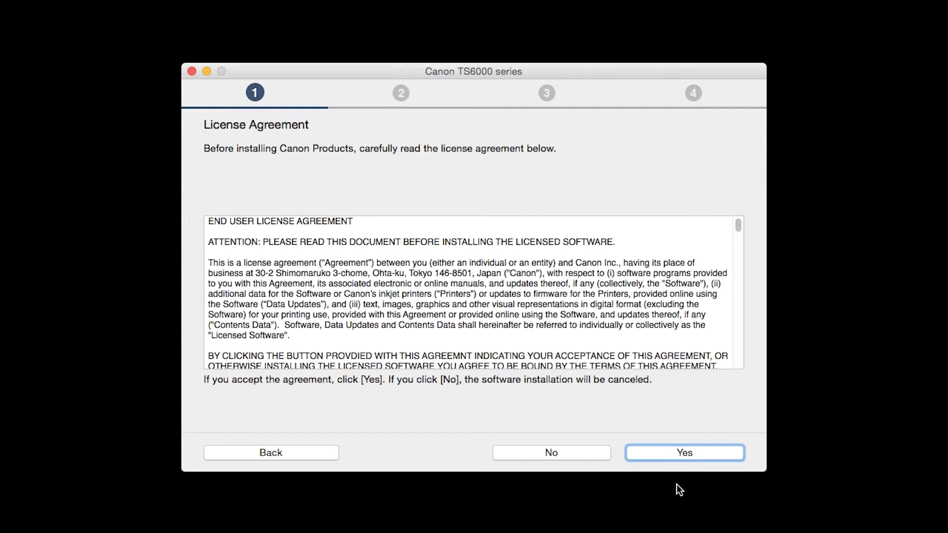
left_click(672, 455)
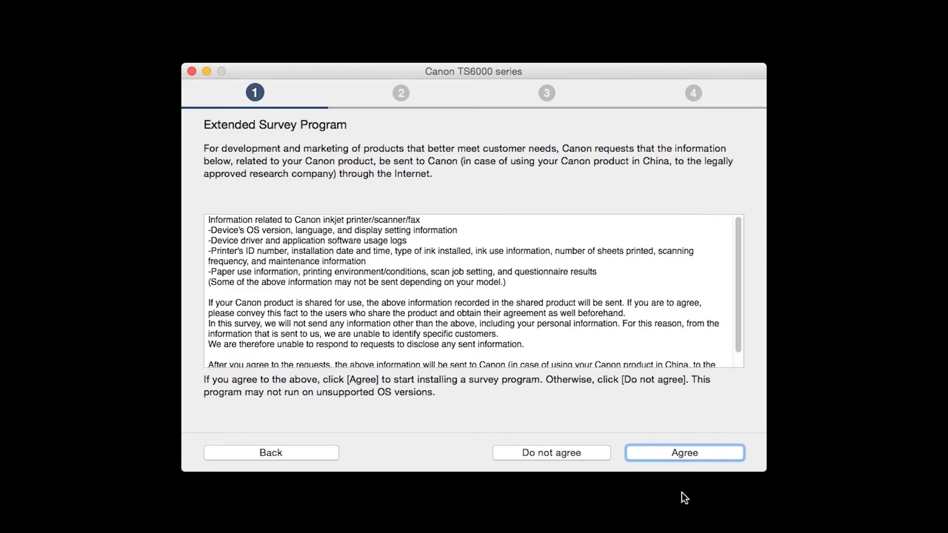
left_click(662, 454)
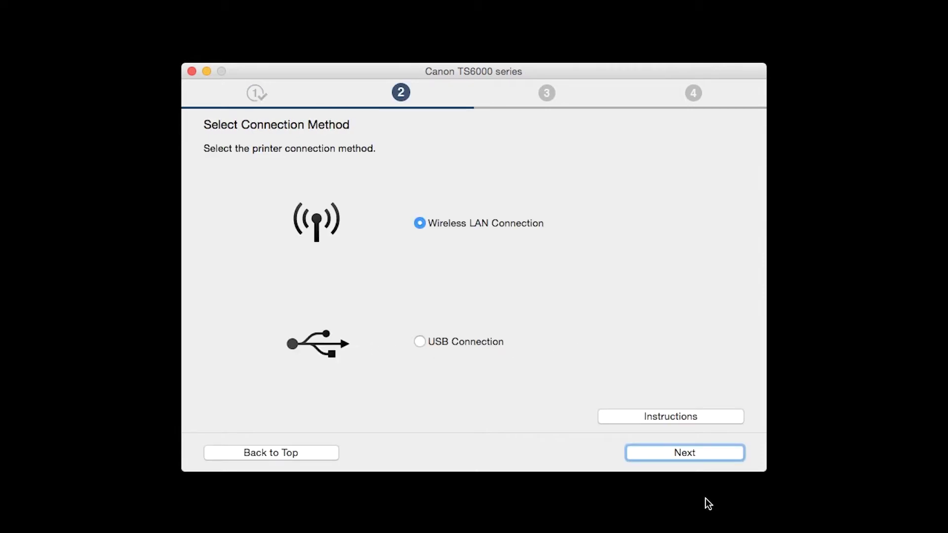
Step: Choose Wireless LAN Connection, confirm the printer is on, and select the detected TS6000 series printer
left_click(419, 223)
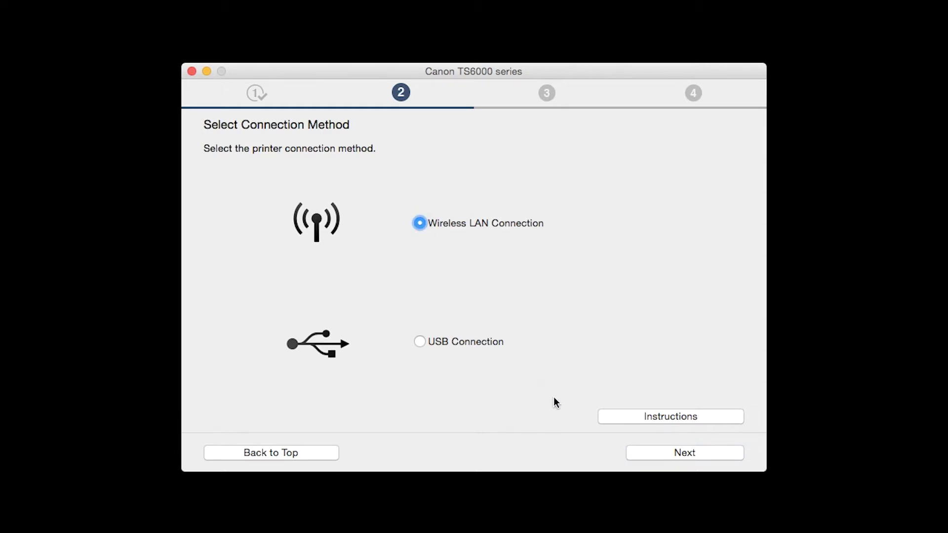
left_click(668, 451)
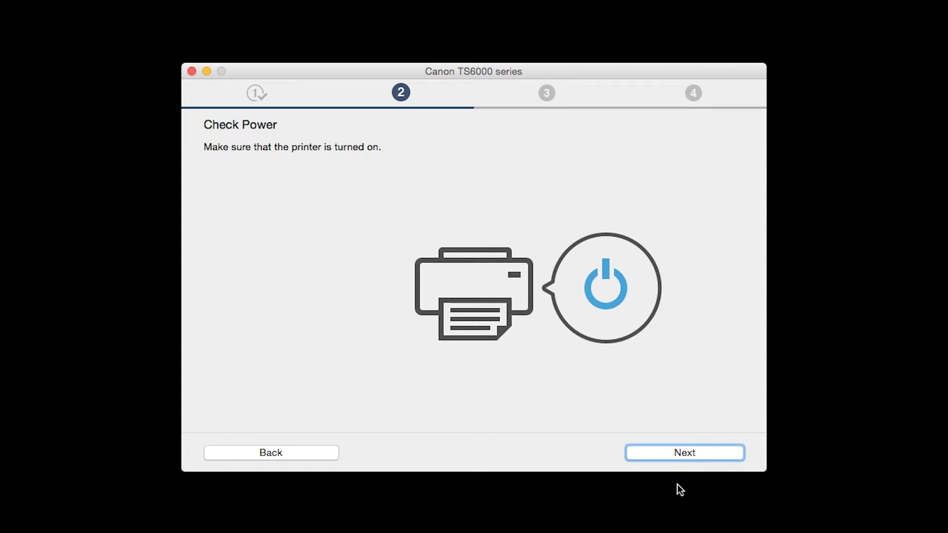
left_click(680, 455)
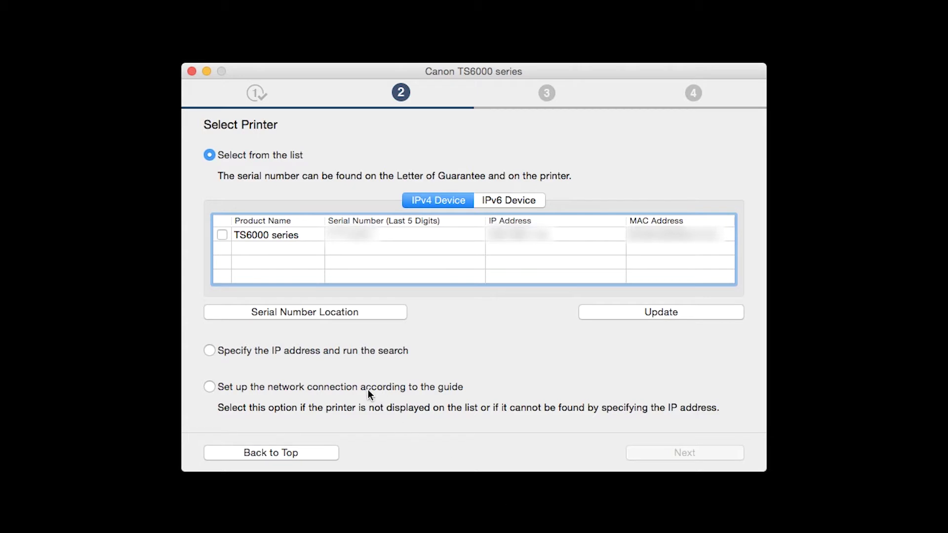
left_click(222, 234)
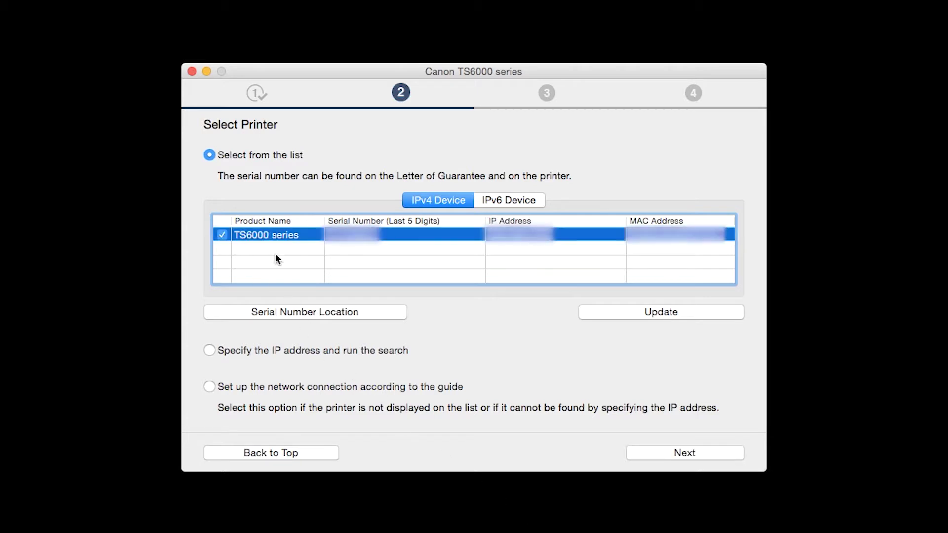
left_click(697, 452)
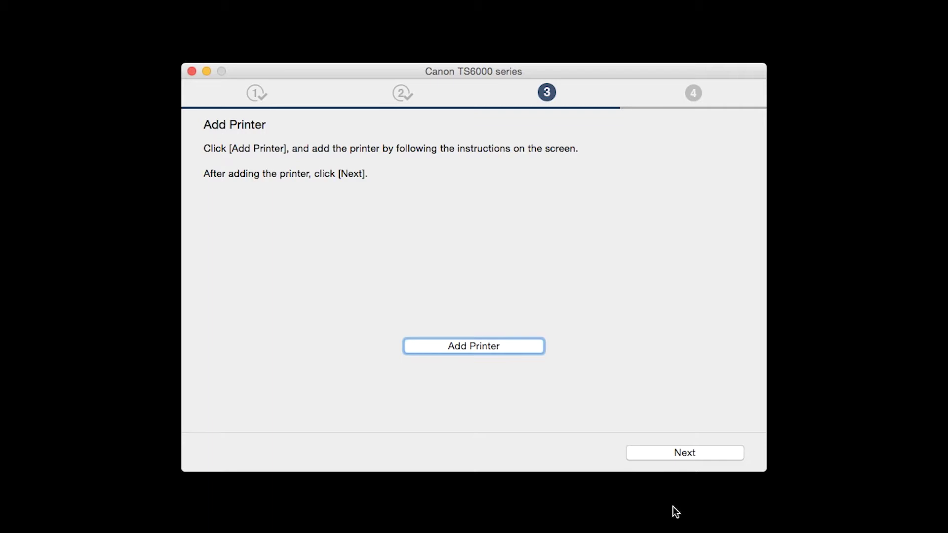
Step: Add the Canon TS6000 series printer in macOS using the Canon TS6000 series driver, then continue
left_click(522, 348)
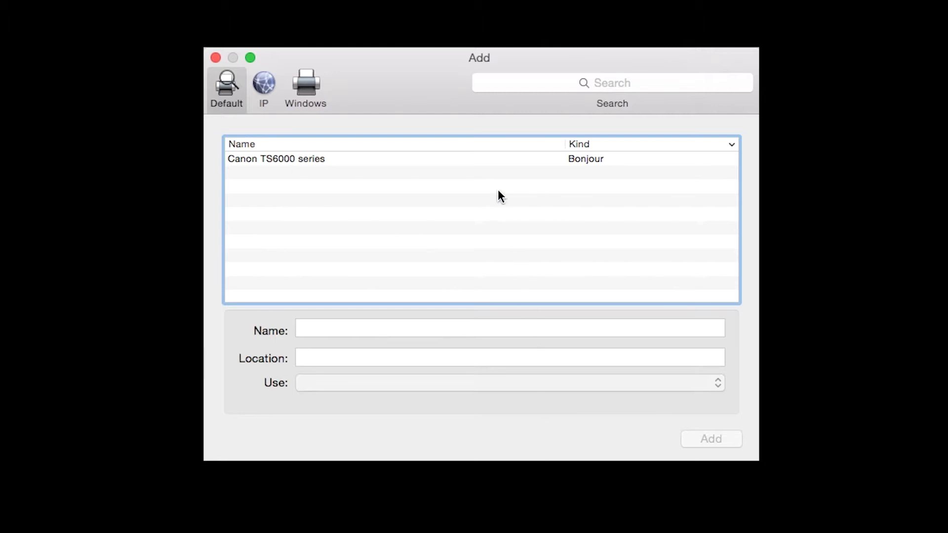
left_click(491, 158)
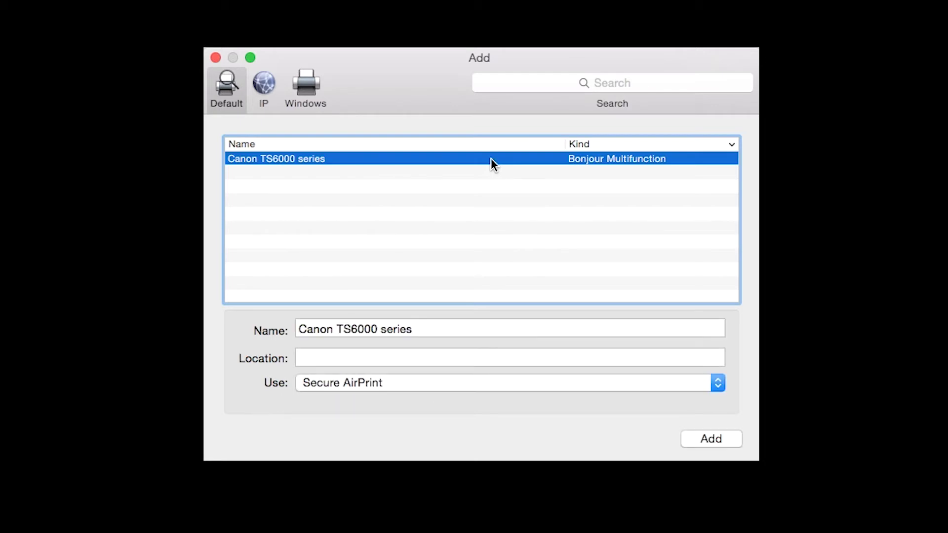
left_click(523, 386)
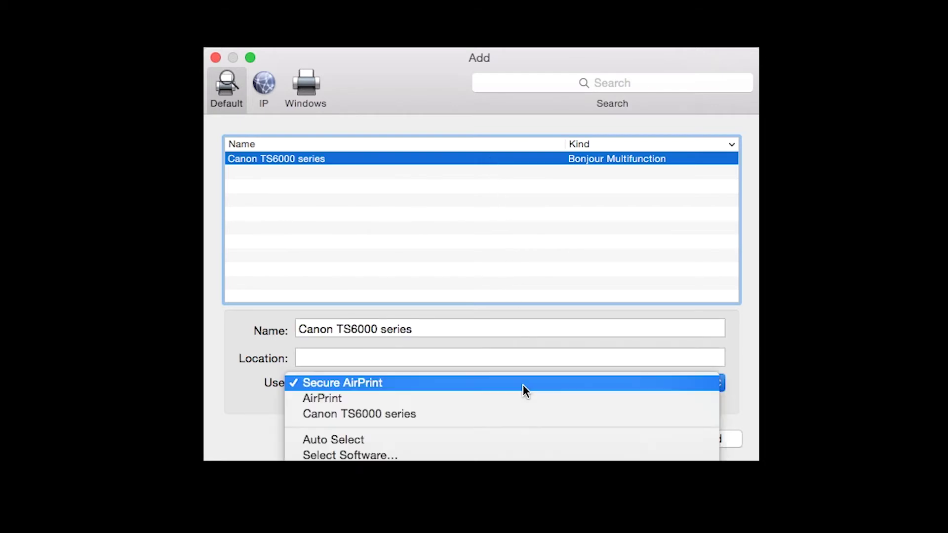
left_click(522, 414)
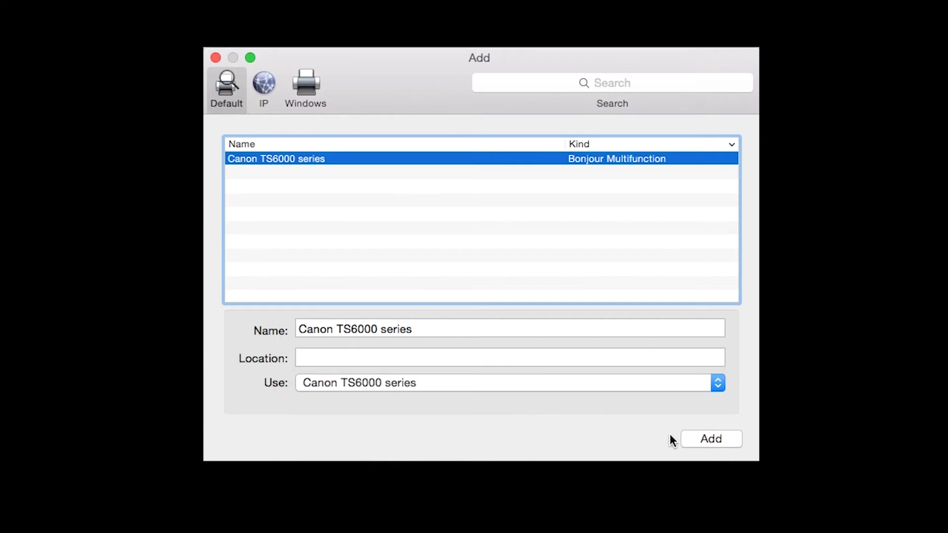
left_click(697, 441)
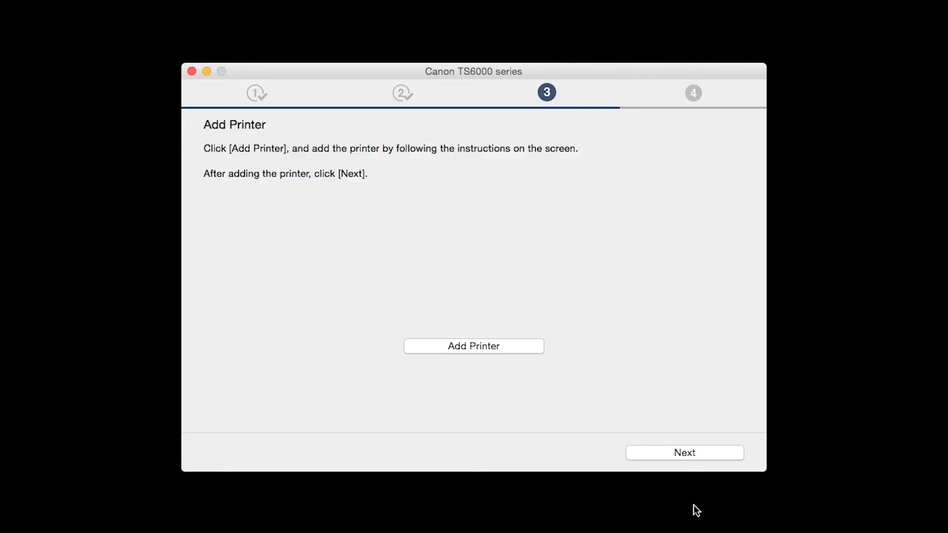
left_click(698, 454)
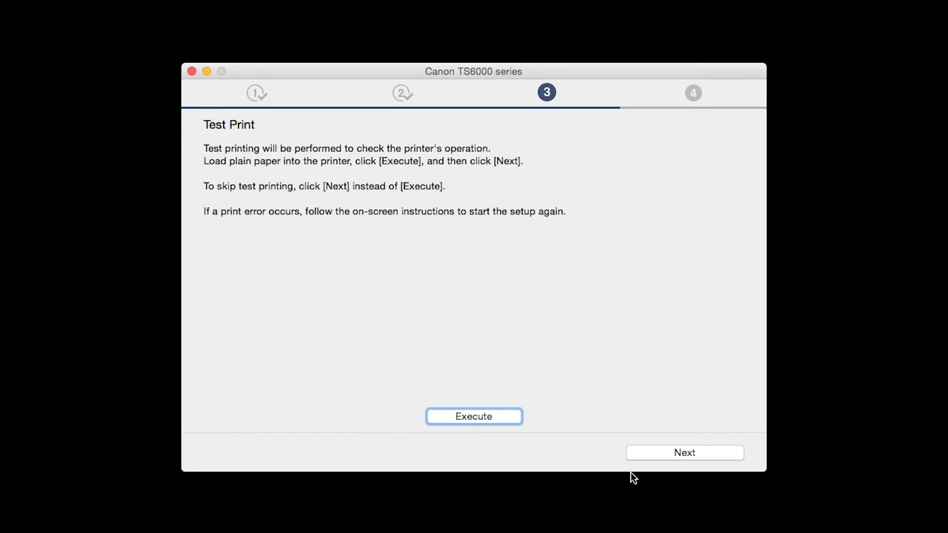
Step: Execute a test print and continue to the Setup Complete page
left_click(508, 419)
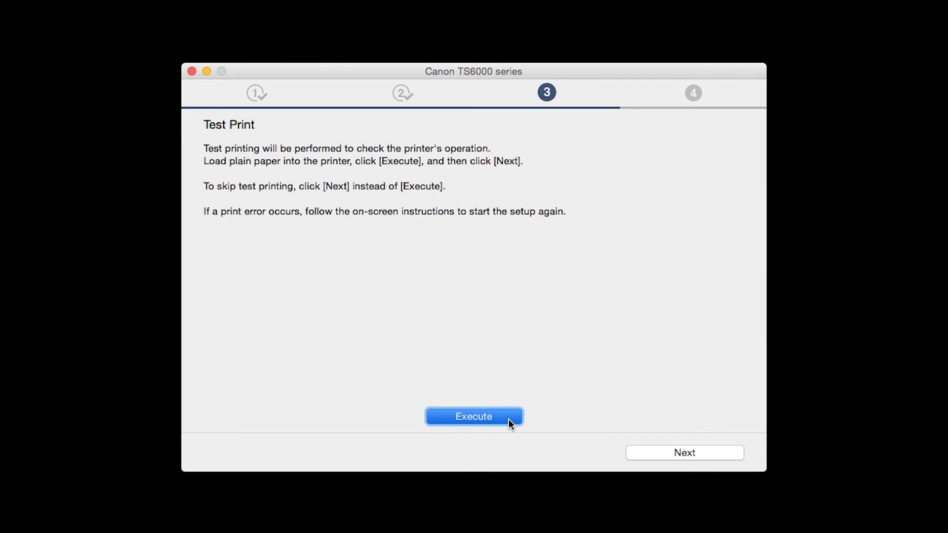
left_click(509, 419)
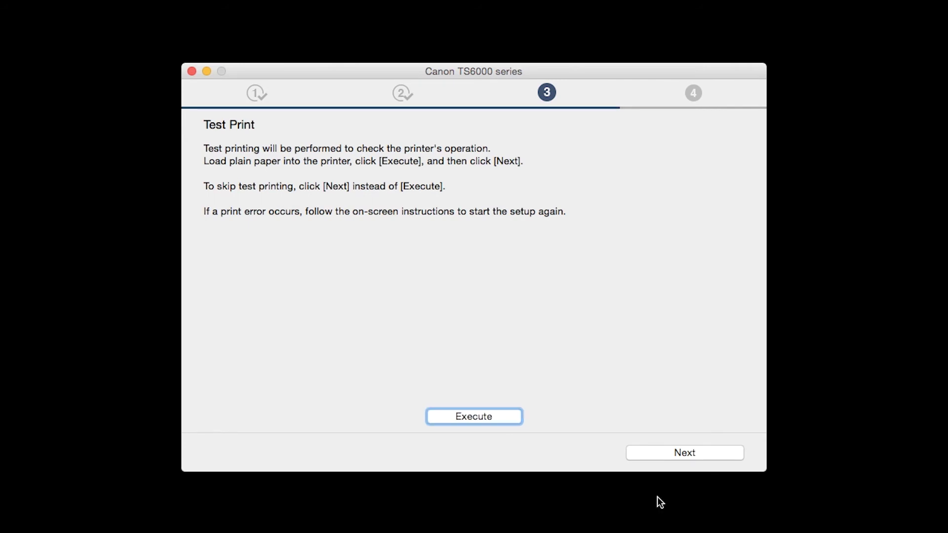
left_click(663, 455)
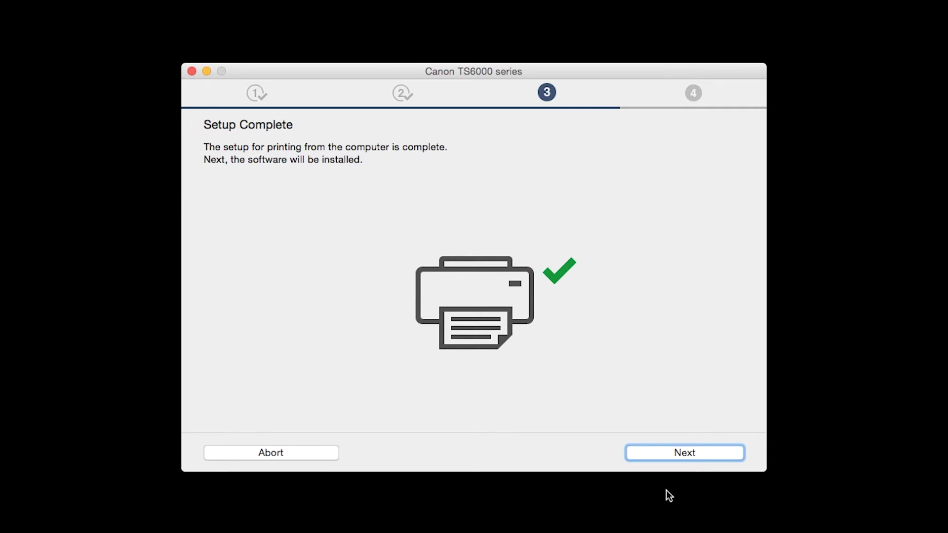
Step: Tick IJ Scan Utility, User's Manual, My Image Garden and Quick Menu, and install them
left_click(661, 455)
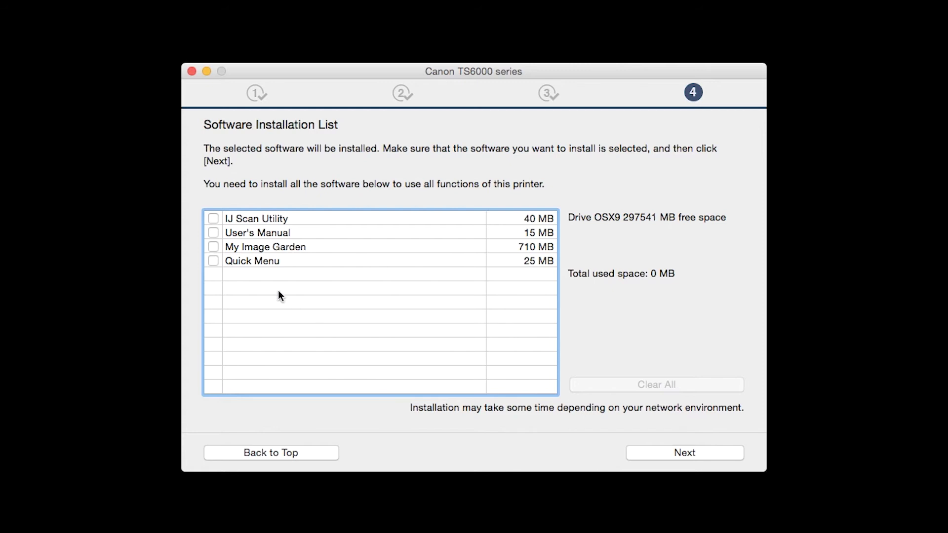
left_click(213, 218)
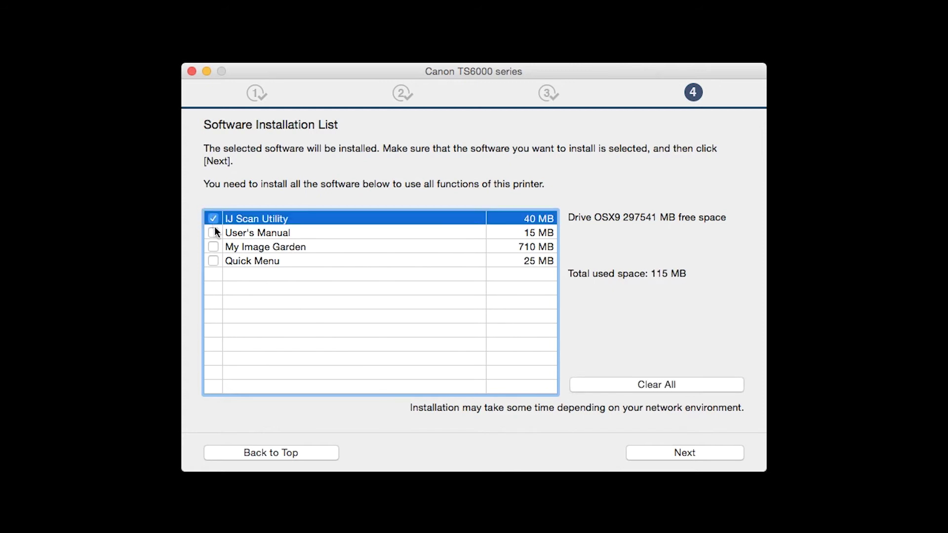
left_click(213, 232)
left_click(214, 247)
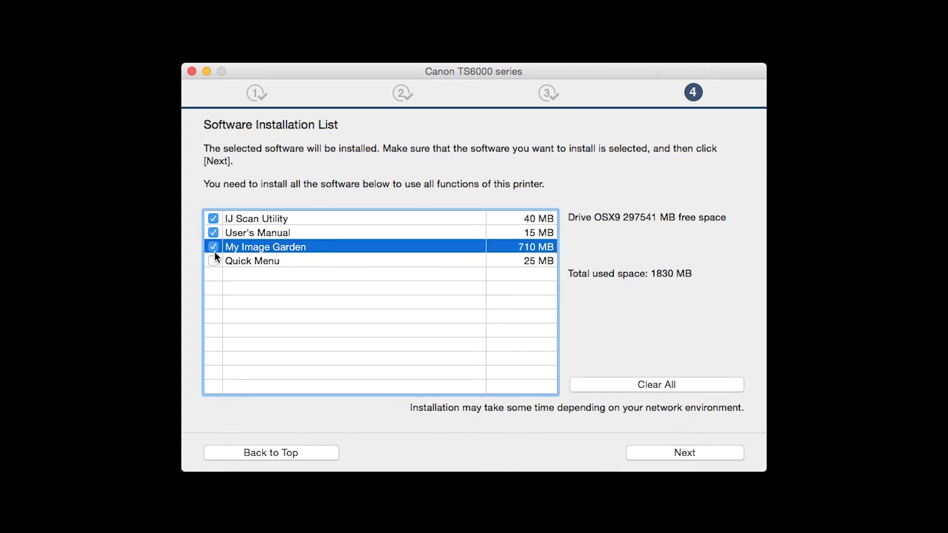
left_click(214, 261)
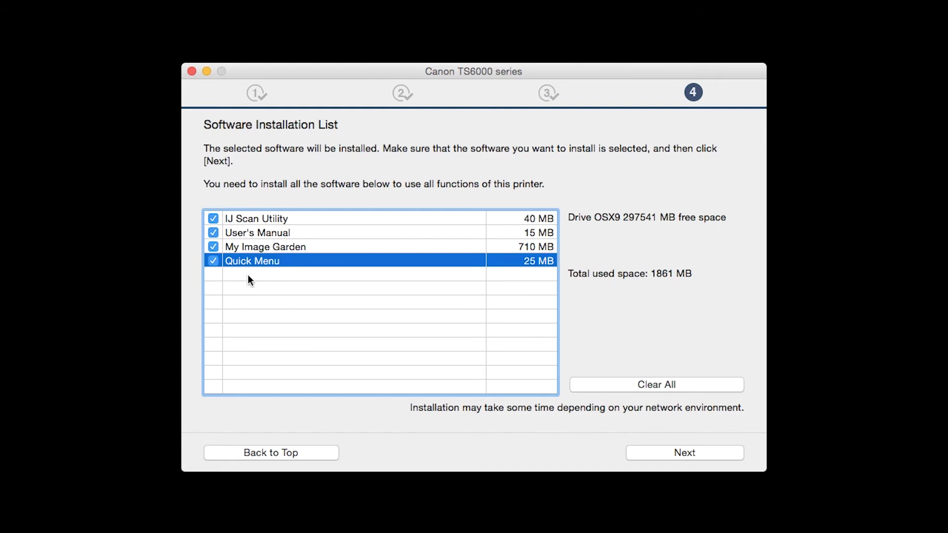
left_click(655, 451)
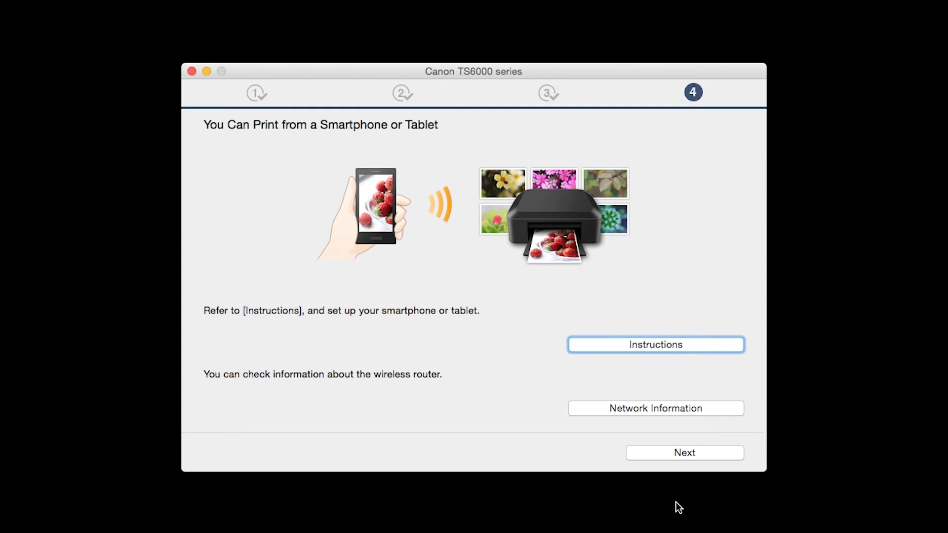
Step: Skip past the smartphone printing and User Registration pages to finish installation
left_click(660, 457)
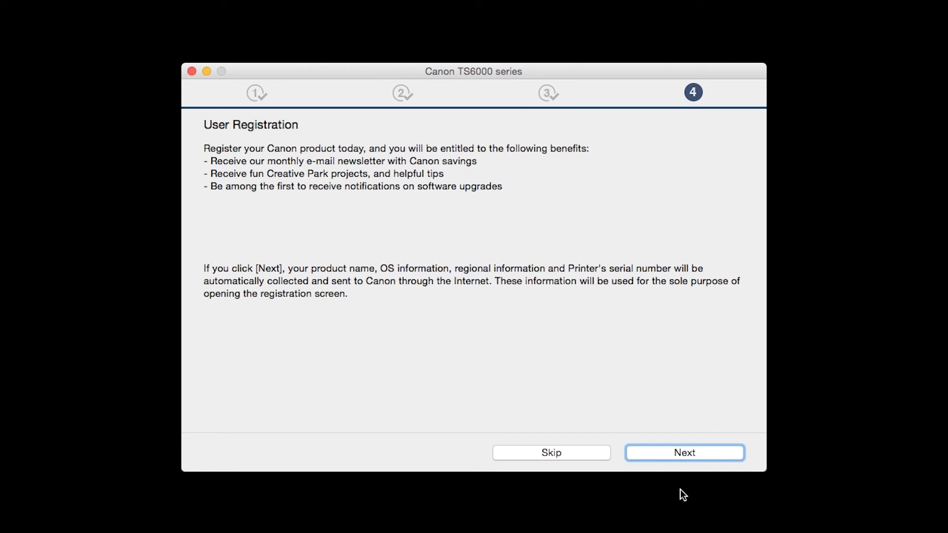
left_click(664, 455)
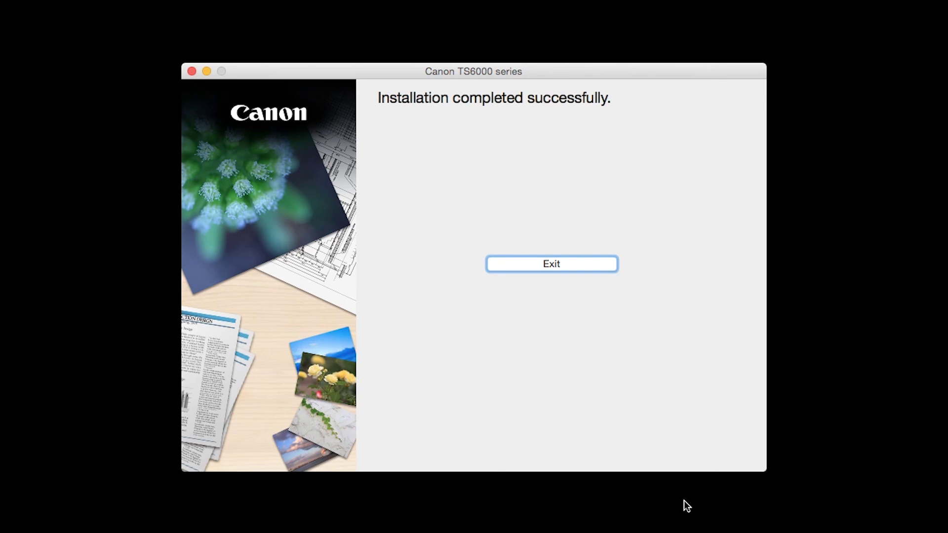
Step: Exit the Canon TS6000 series installer from its 'Installation completed successfully' screen
left_click(585, 269)
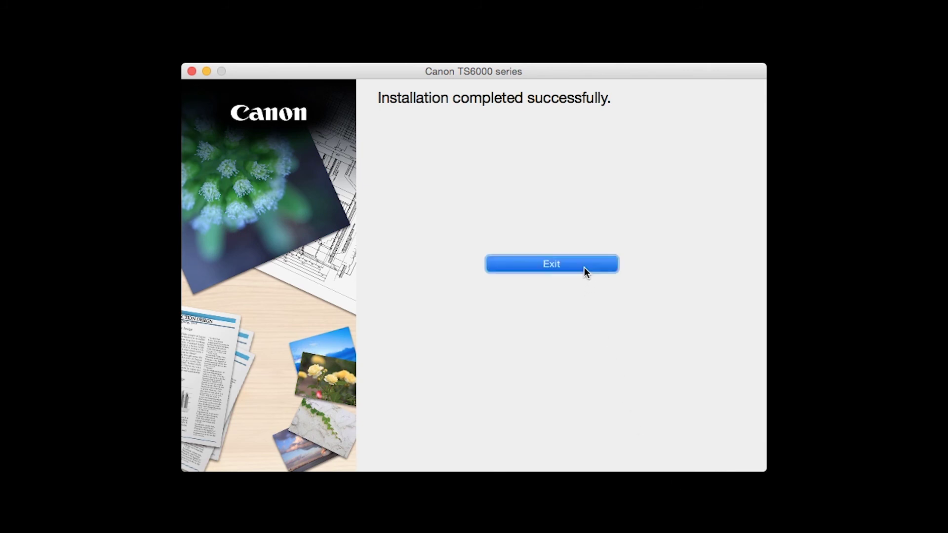